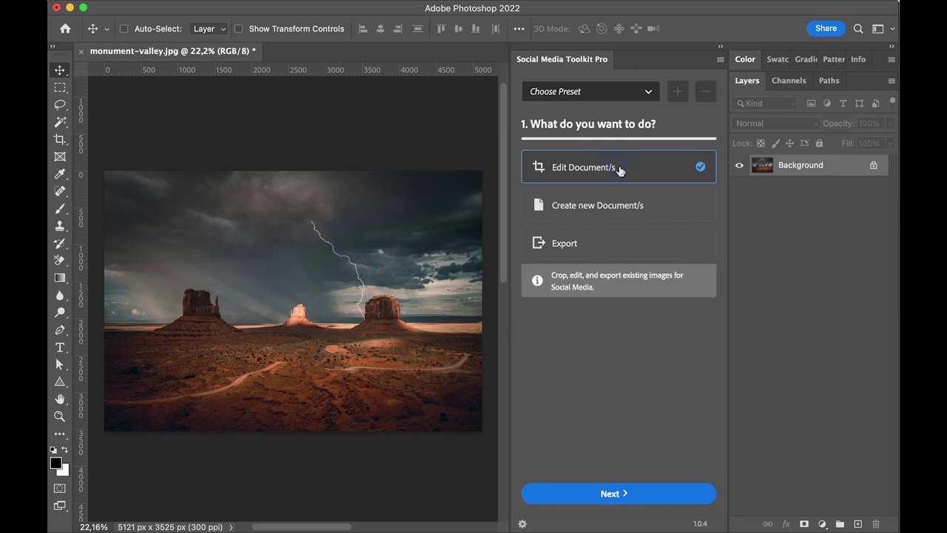
Keep the current document as the source and pick Facebook, Instagram and Twitter as networks
{"action": "left_click", "coordinate": [611, 491]}
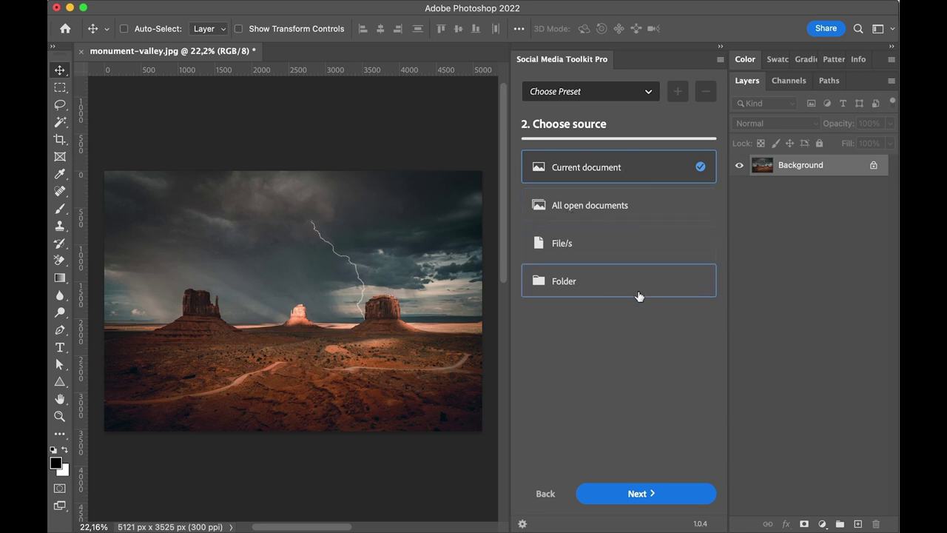
{"action": "left_click", "coordinate": [644, 493]}
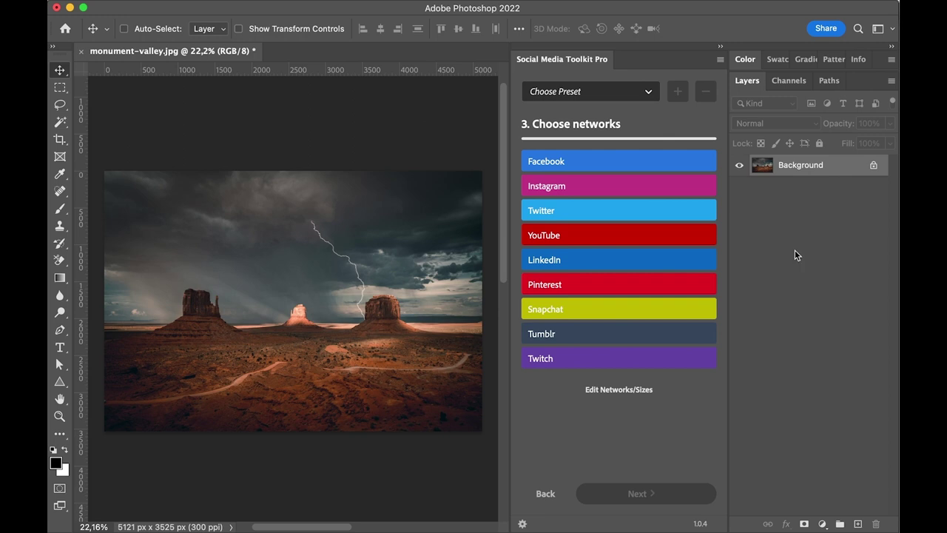
{"action": "left_click", "coordinate": [643, 162]}
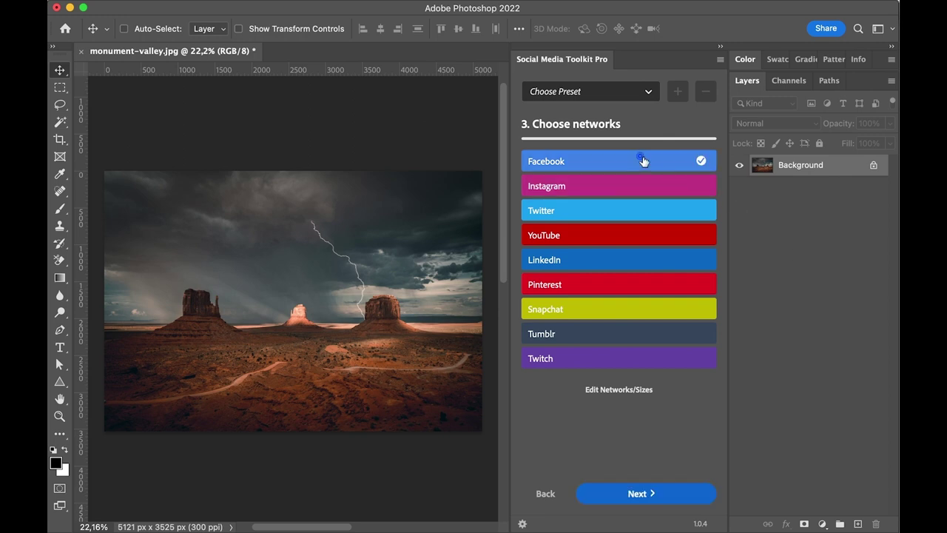
{"action": "left_click", "coordinate": [627, 185]}
{"action": "left_click", "coordinate": [624, 215]}
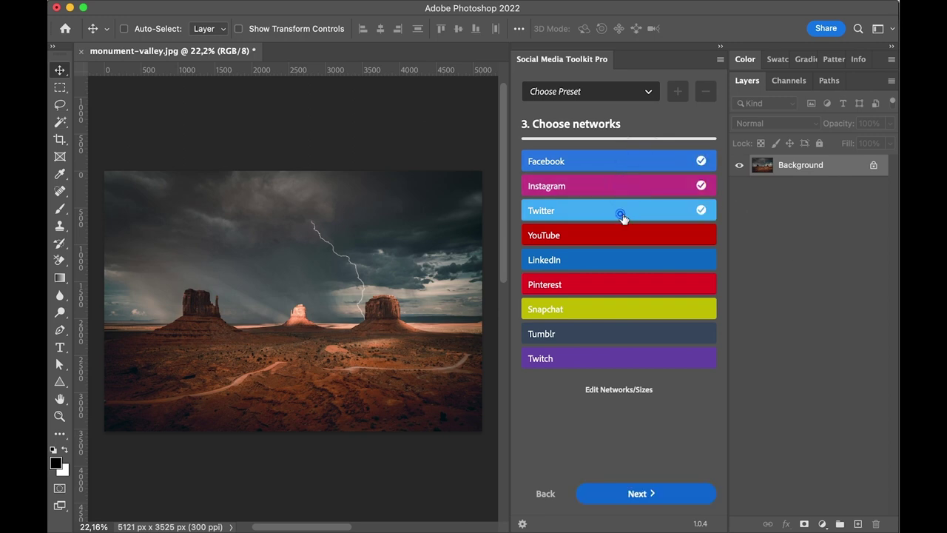
{"action": "left_click", "coordinate": [643, 495]}
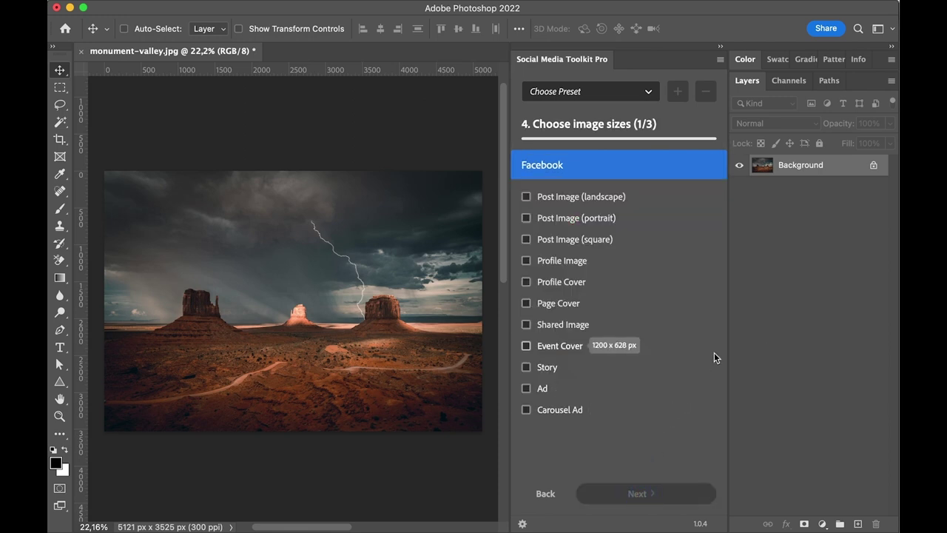
Select Facebook landscape post, Instagram square photo, and Twitter single tweet plus header photo sizes
{"action": "left_click", "coordinate": [603, 195]}
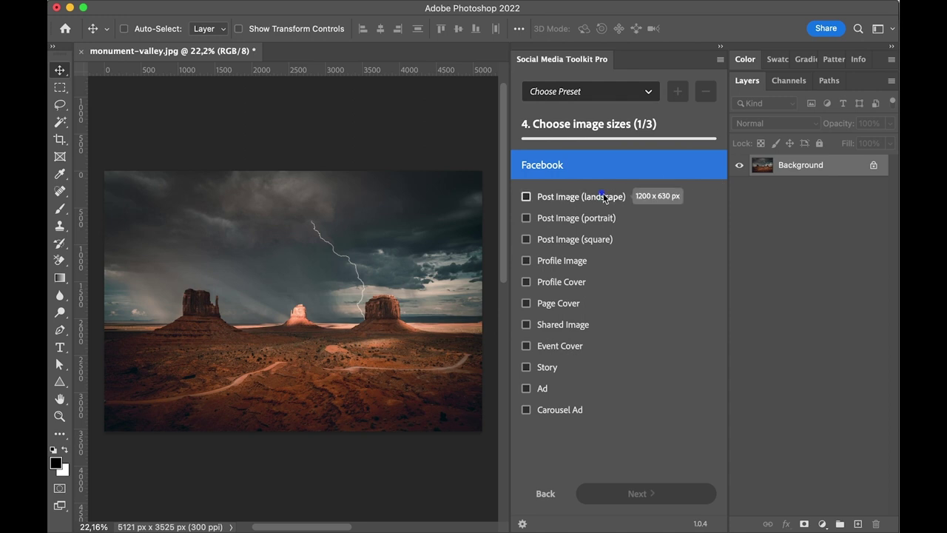
{"action": "left_click", "coordinate": [678, 497]}
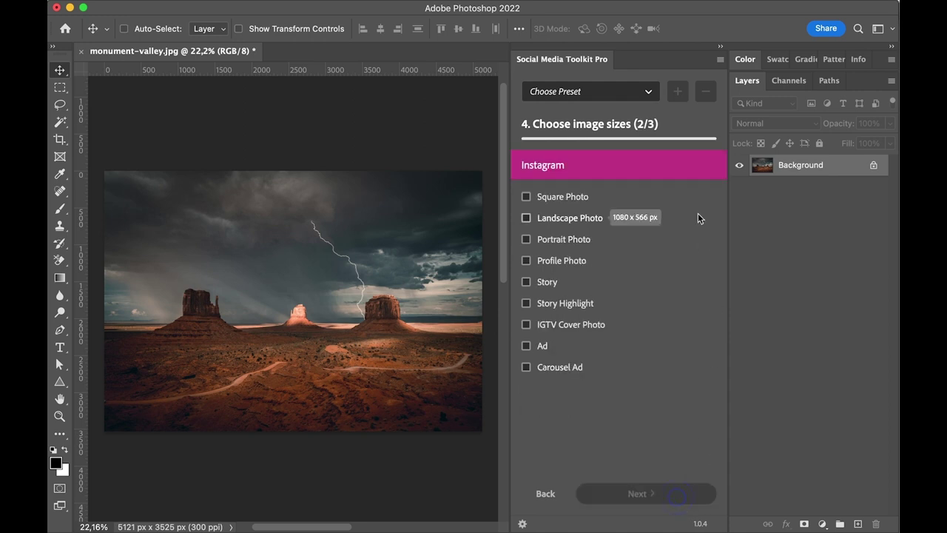
{"action": "left_click", "coordinate": [571, 199]}
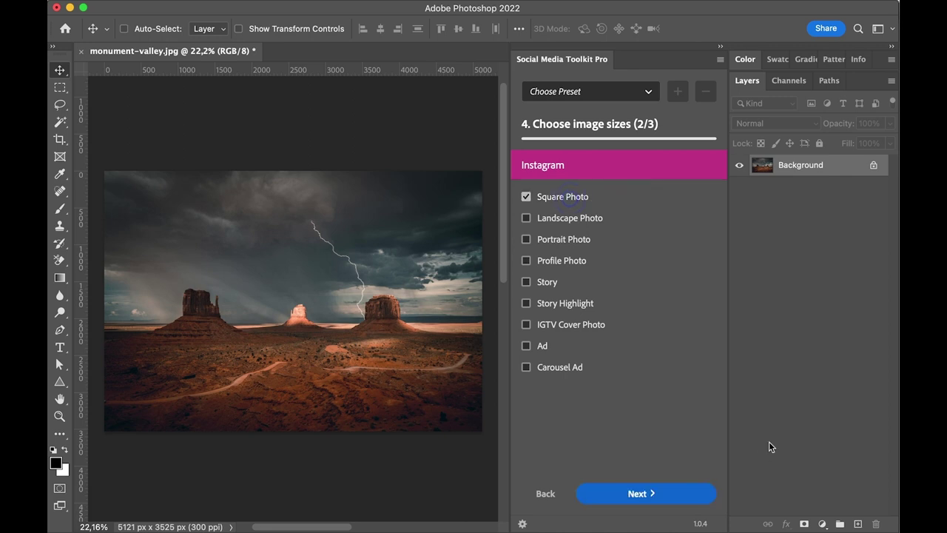
{"action": "left_click", "coordinate": [679, 494]}
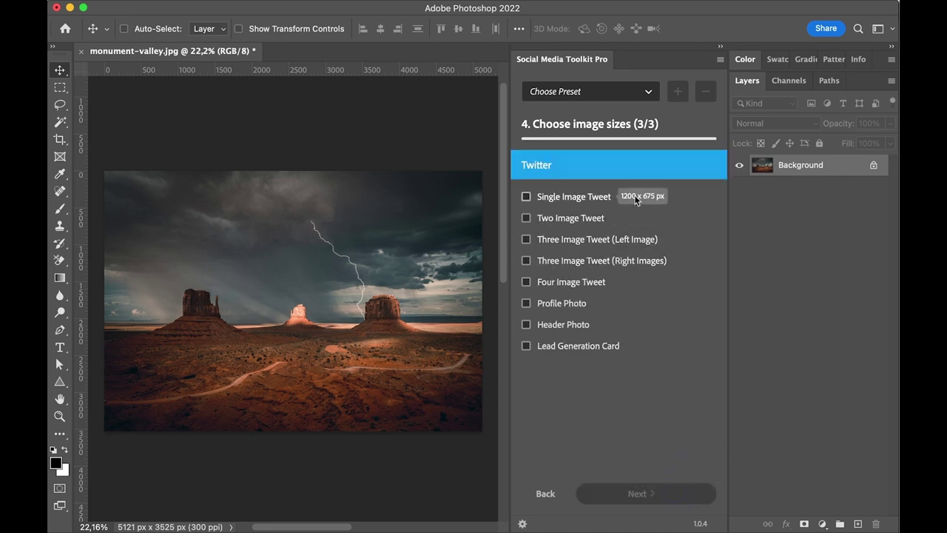
{"action": "left_click", "coordinate": [567, 200]}
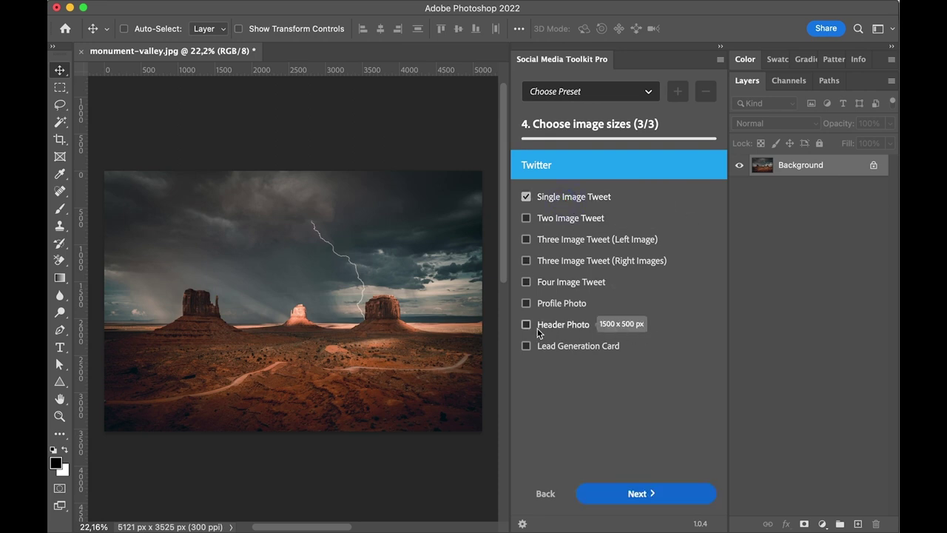
{"action": "left_click", "coordinate": [562, 330]}
{"action": "left_click", "coordinate": [620, 494]}
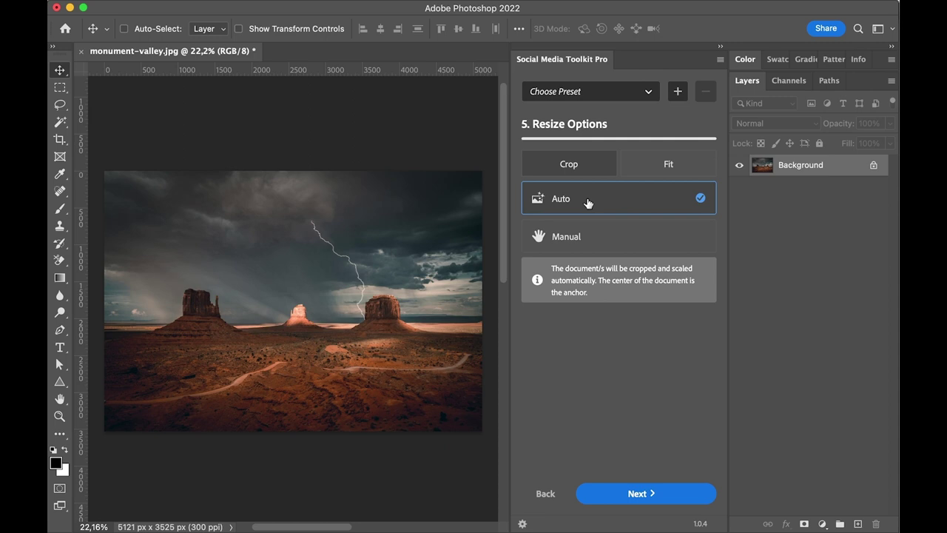
Keep automatic cropping and set the export destination to the Desktop's Social Media folder
{"action": "left_click", "coordinate": [646, 494]}
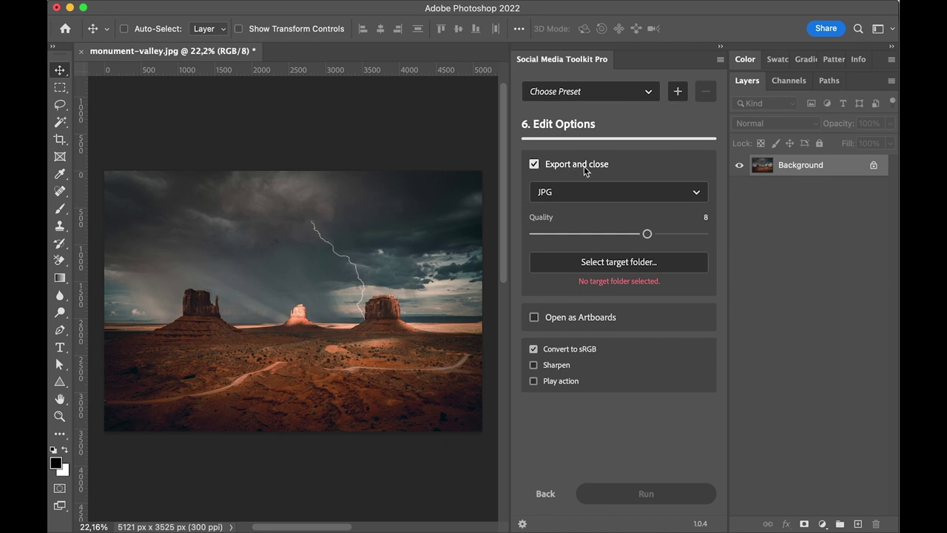
{"action": "left_click", "coordinate": [619, 263]}
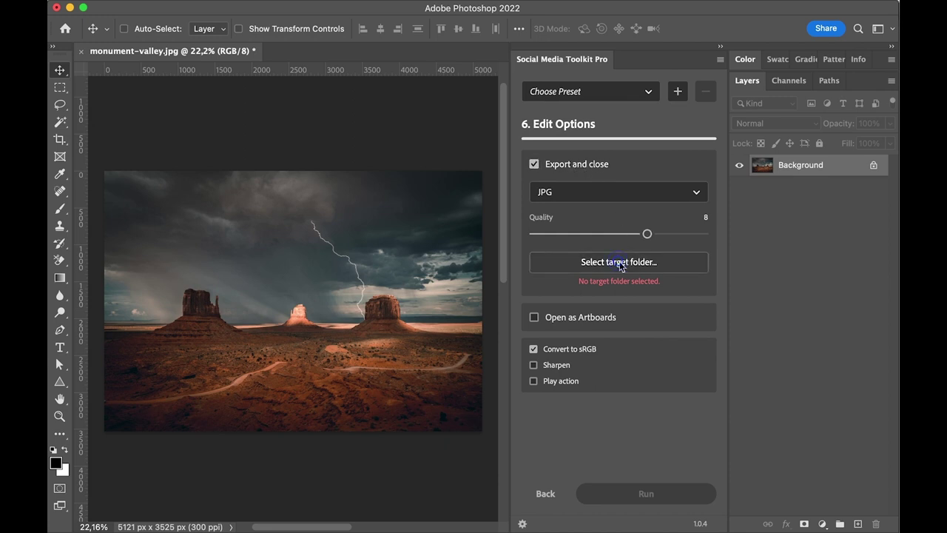
{"action": "left_click", "coordinate": [754, 383]}
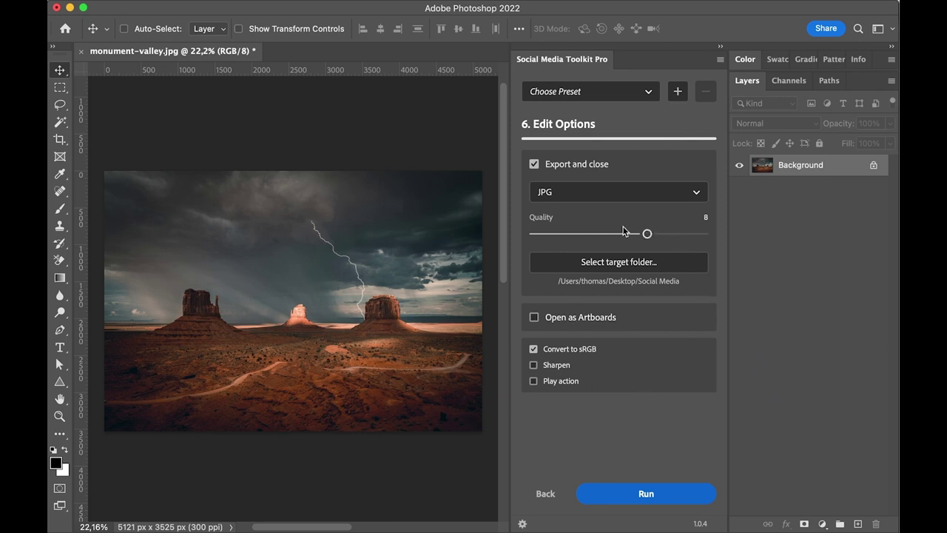
Keep JPG as the export format, with sharpening and play action left off
{"action": "left_click", "coordinate": [598, 202]}
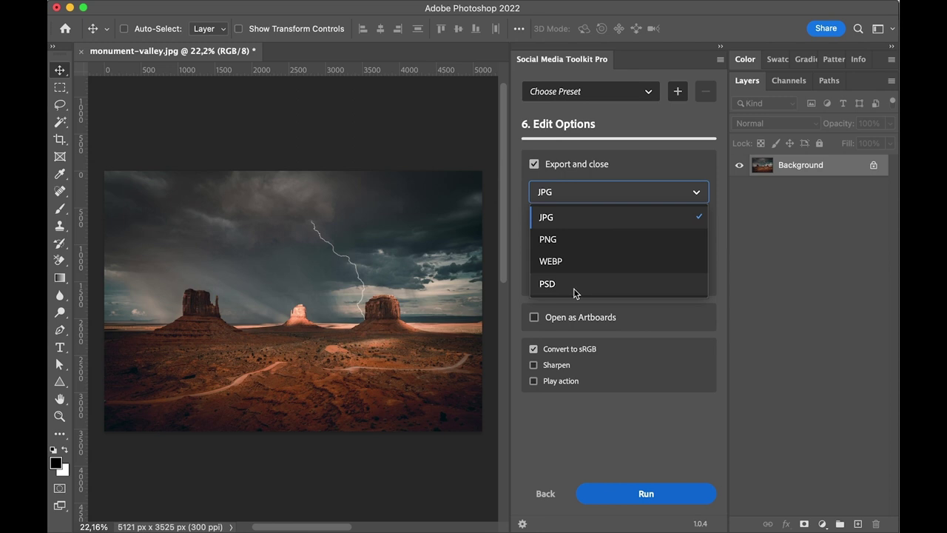
{"action": "left_click", "coordinate": [631, 190]}
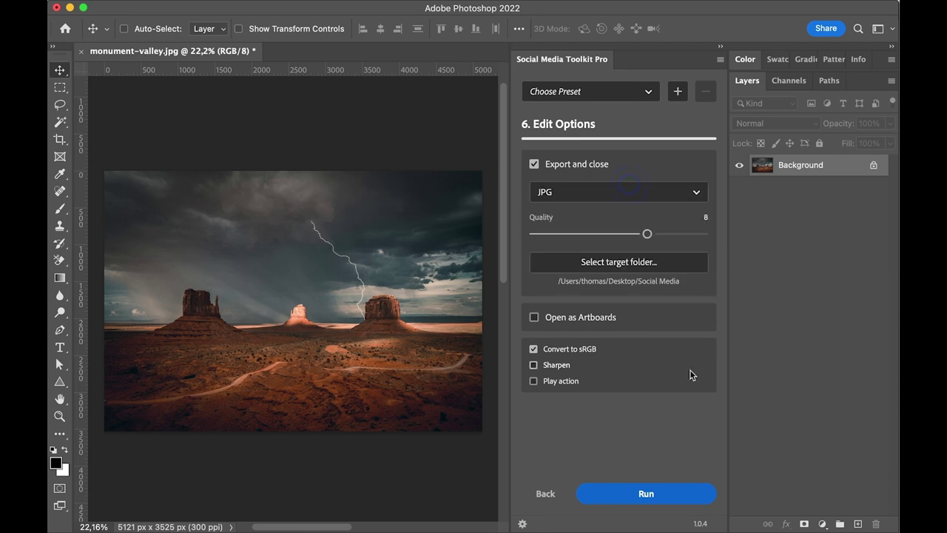
{"action": "left_click", "coordinate": [557, 367]}
{"action": "left_click", "coordinate": [562, 415]}
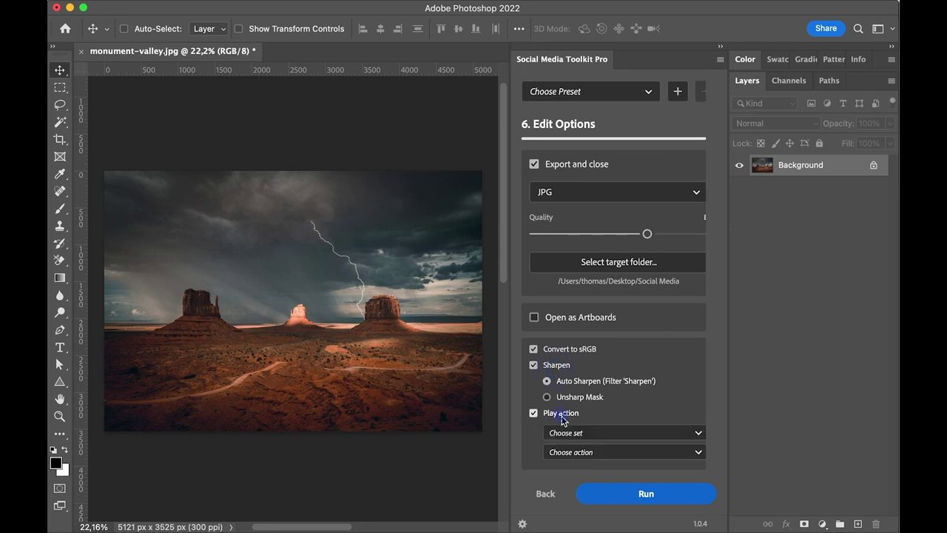
{"action": "left_click", "coordinate": [561, 415]}
{"action": "left_click", "coordinate": [560, 367]}
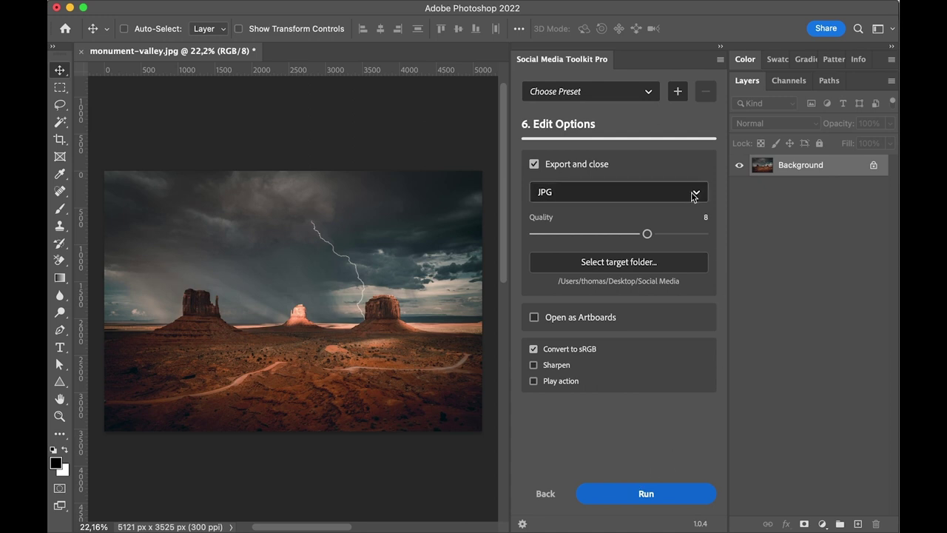
Save the settings as the preset 'My preset' and run the resize and export job
{"action": "left_click", "coordinate": [676, 91]}
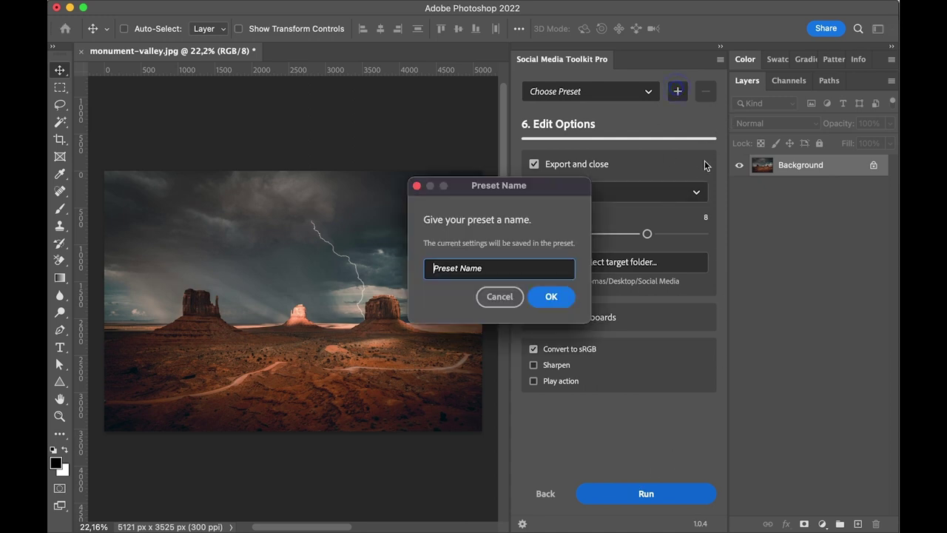
{"action": "type", "text": "My preset"}
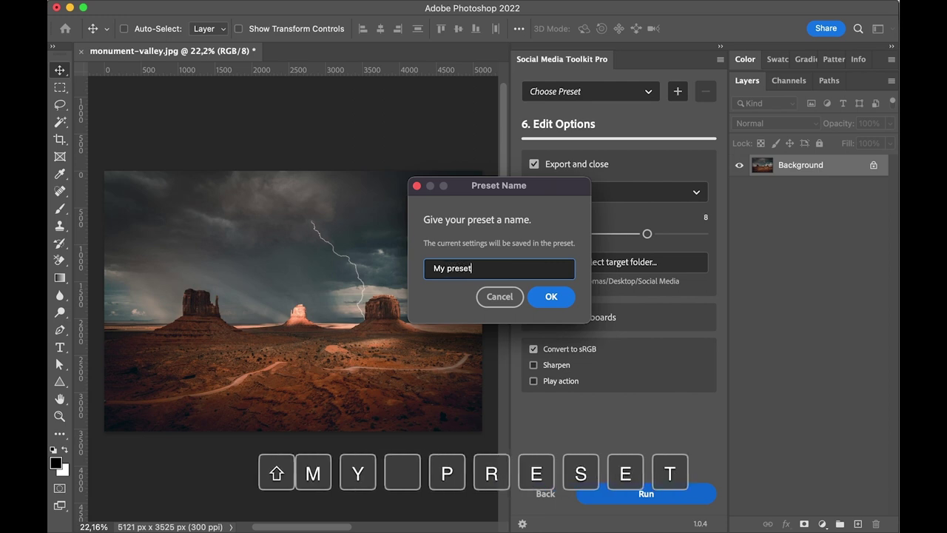
{"action": "left_click", "coordinate": [551, 297]}
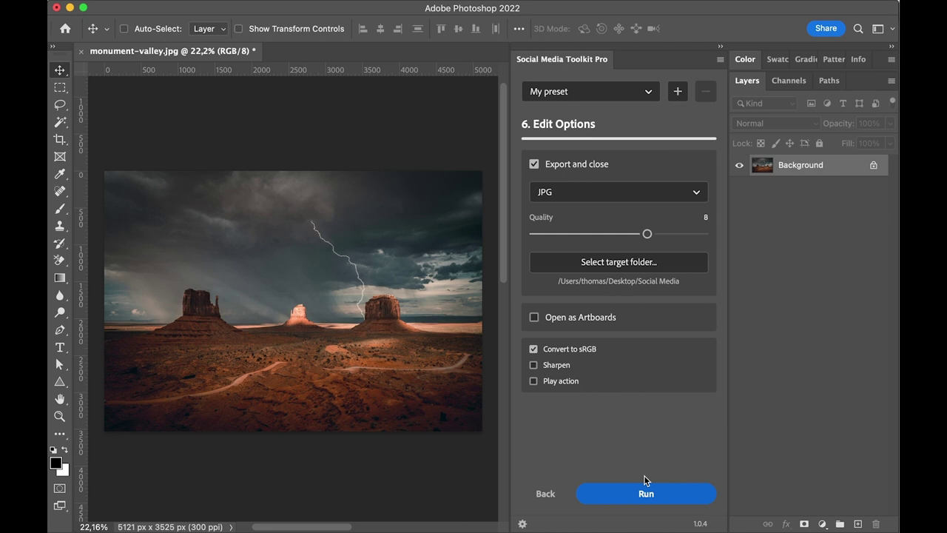
{"action": "left_click", "coordinate": [637, 494]}
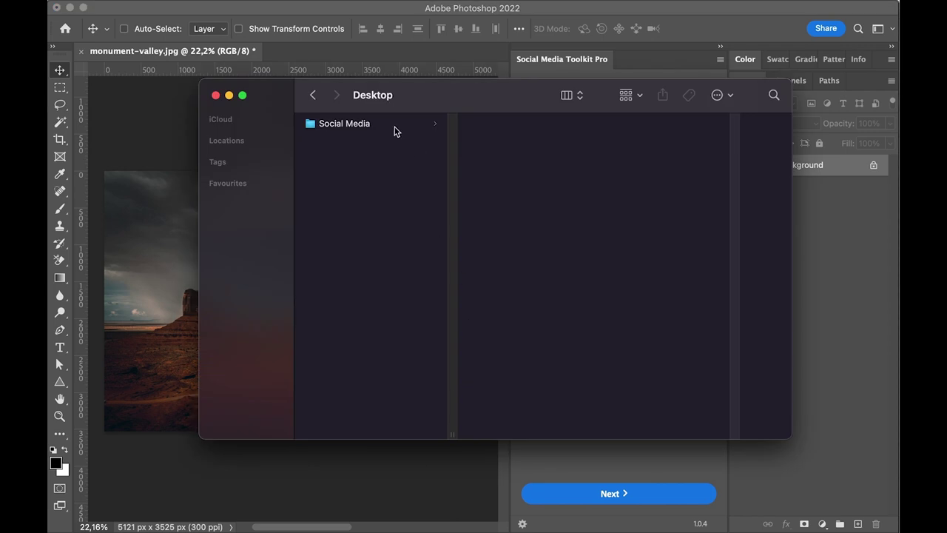
Open Desktop > Social Media in Finder and preview each of the four exported JPGs
{"action": "left_click", "coordinate": [393, 127]}
{"action": "left_click_drag", "start_coordinate": [615, 434], "coordinate": [721, 430]}
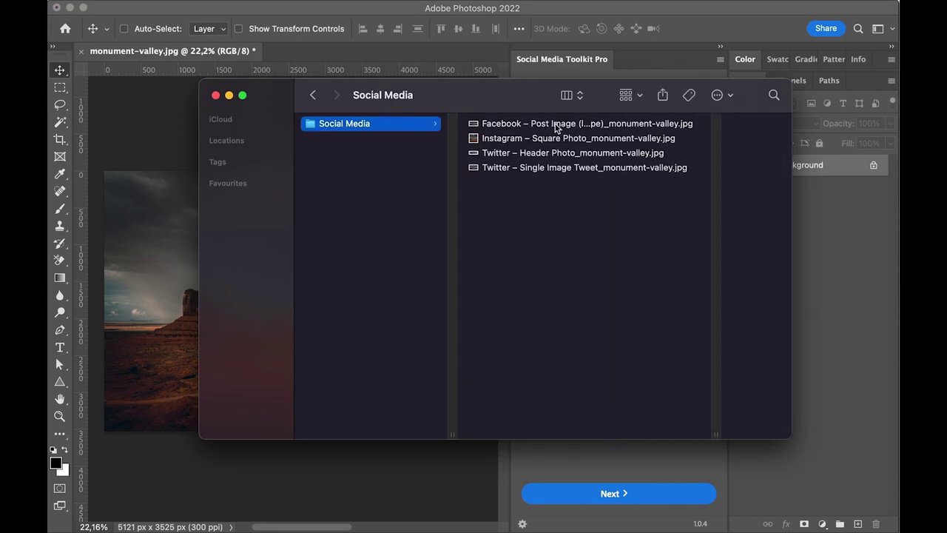
{"action": "left_click", "coordinate": [549, 124]}
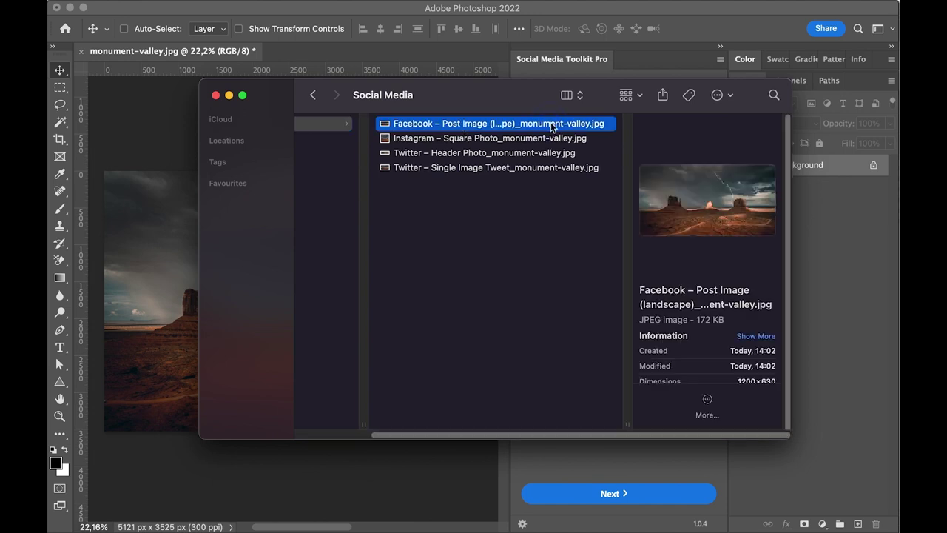
{"action": "scroll", "coordinate": [746, 362], "scroll_direction": "down", "scroll_amount": 1}
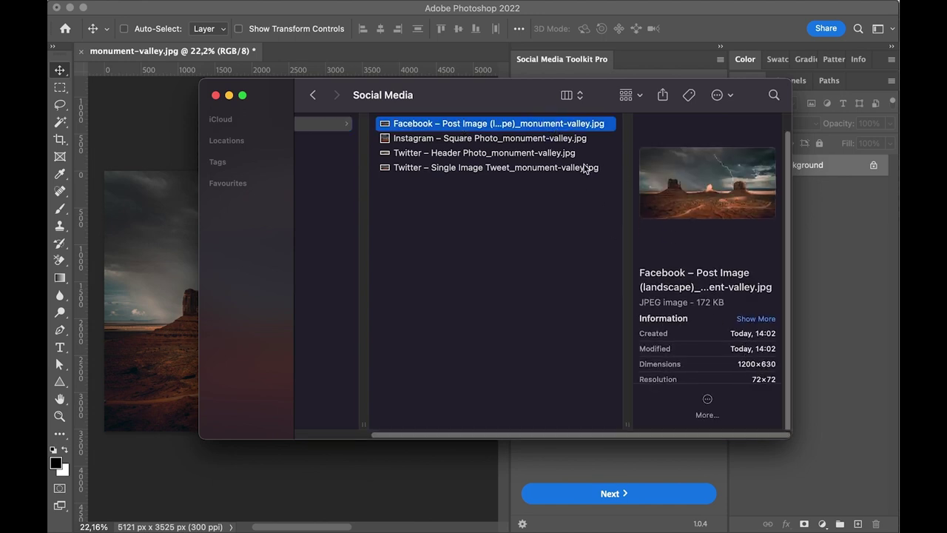
{"action": "left_click", "coordinate": [575, 140]}
{"action": "left_click", "coordinate": [582, 161]}
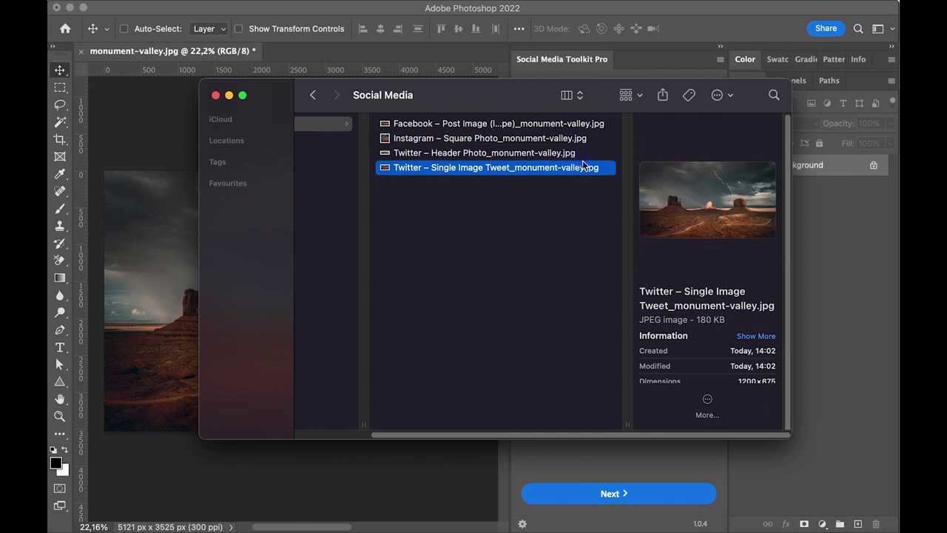
{"action": "left_click", "coordinate": [575, 158]}
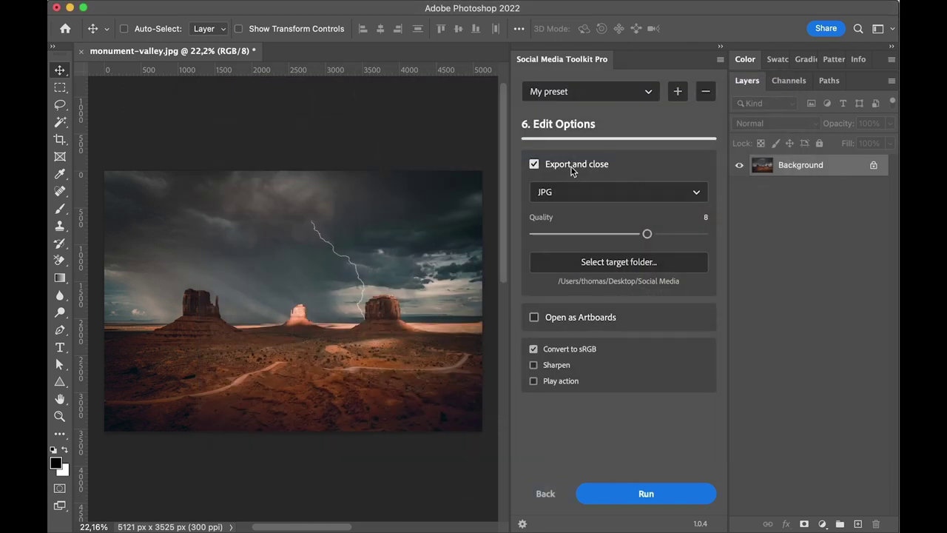
Switch the output to Open as Artboards, run it, and zoom into the four artboards
{"action": "left_click", "coordinate": [575, 319]}
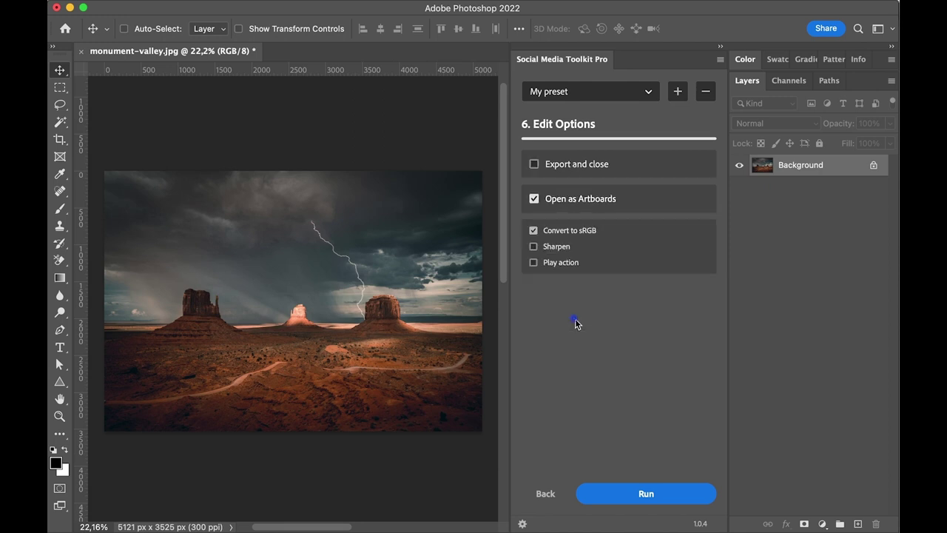
{"action": "left_click", "coordinate": [621, 503]}
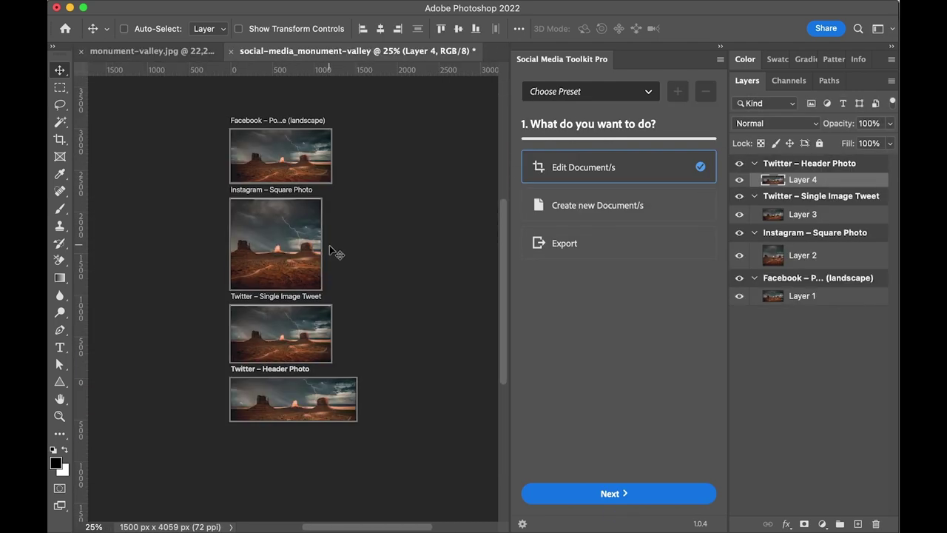
{"action": "left_click", "coordinate": [360, 259], "text": "super"}
{"action": "left_click_drag", "start_coordinate": [345, 244], "coordinate": [353, 267]}
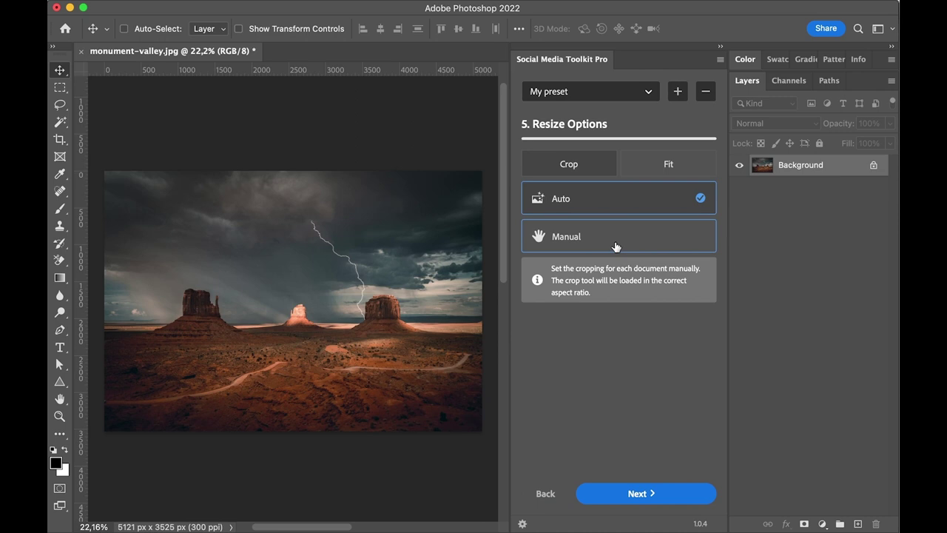
Switch cropping to Manual and start the run
{"action": "left_click", "coordinate": [614, 243]}
{"action": "left_click", "coordinate": [625, 493]}
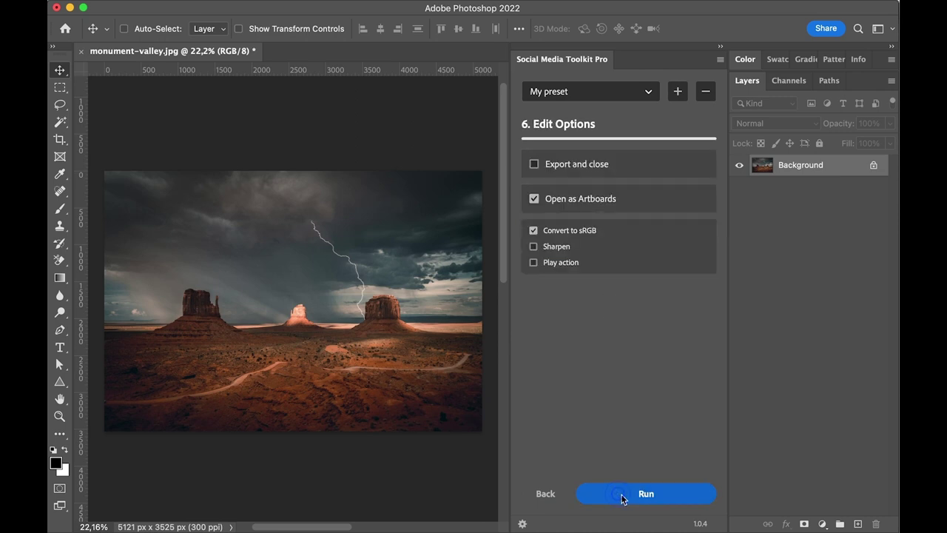
{"action": "left_click", "coordinate": [646, 491]}
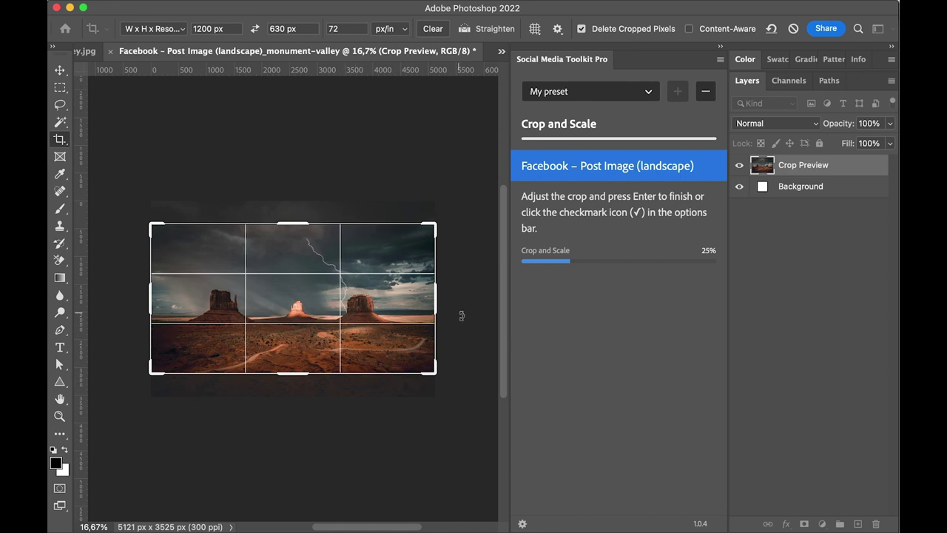
Frame the Facebook, Instagram, Twitter tweet and header crops around the buttes
{"action": "left_click_drag", "start_coordinate": [435, 372], "coordinate": [348, 309]}
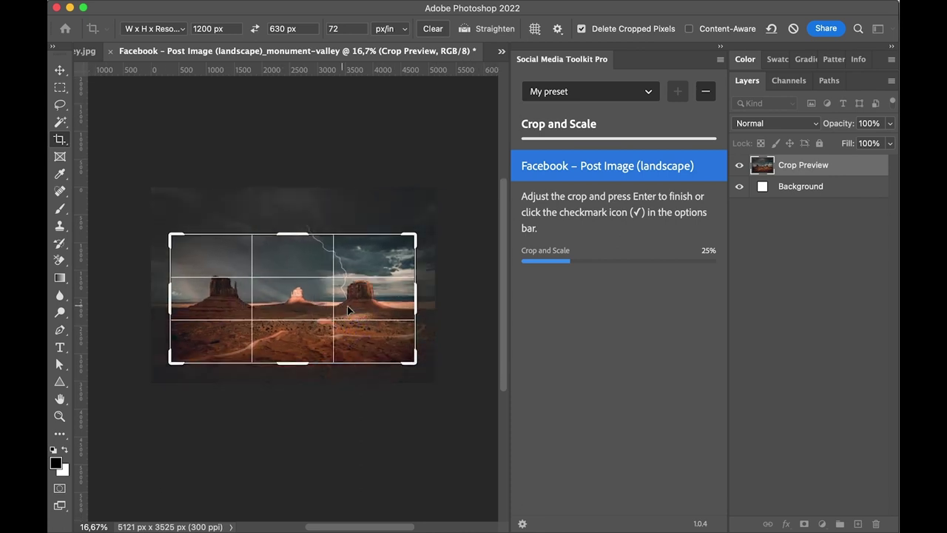
{"action": "key", "text": "Return"}
{"action": "left_click_drag", "start_coordinate": [300, 233], "coordinate": [296, 220]}
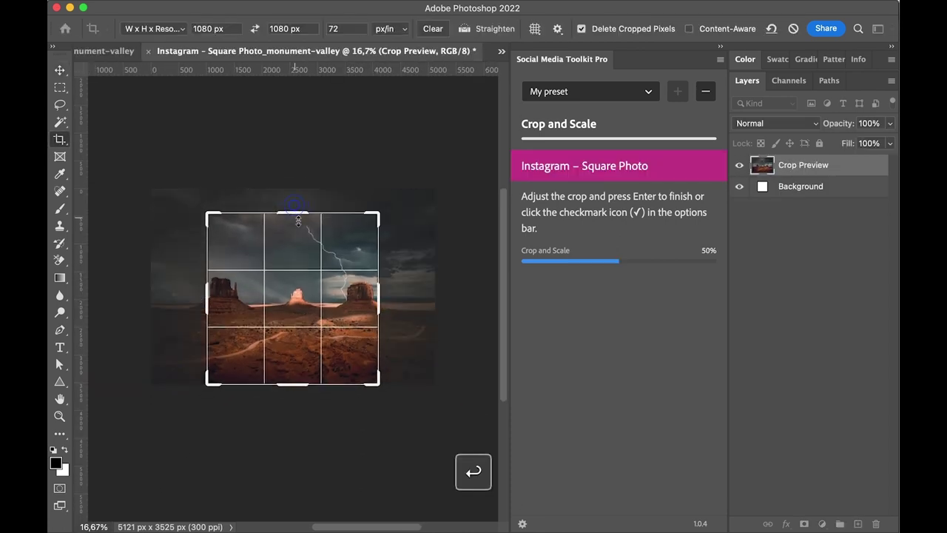
{"action": "key", "text": "Return"}
{"action": "left_click_drag", "start_coordinate": [496, 217], "coordinate": [402, 217]}
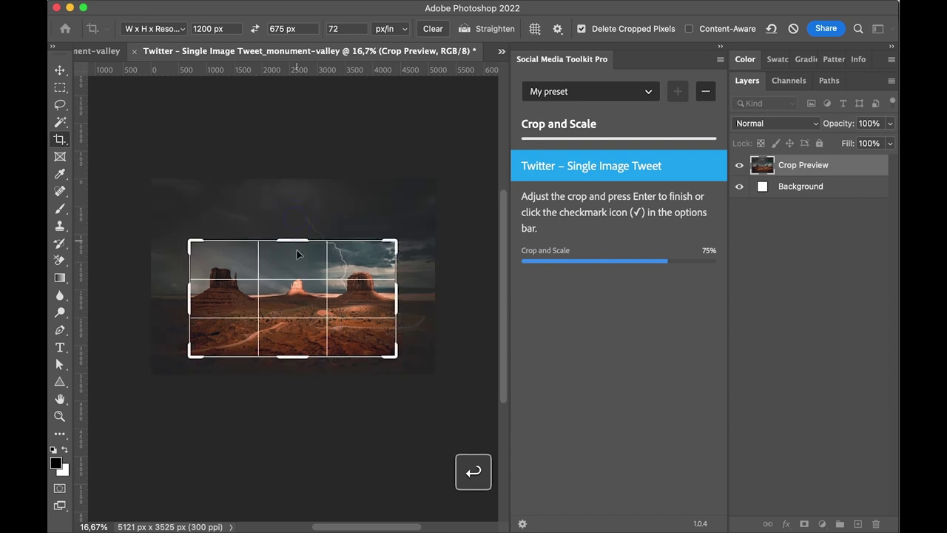
{"action": "key", "text": "Return"}
{"action": "left_click_drag", "start_coordinate": [302, 272], "coordinate": [302, 259]}
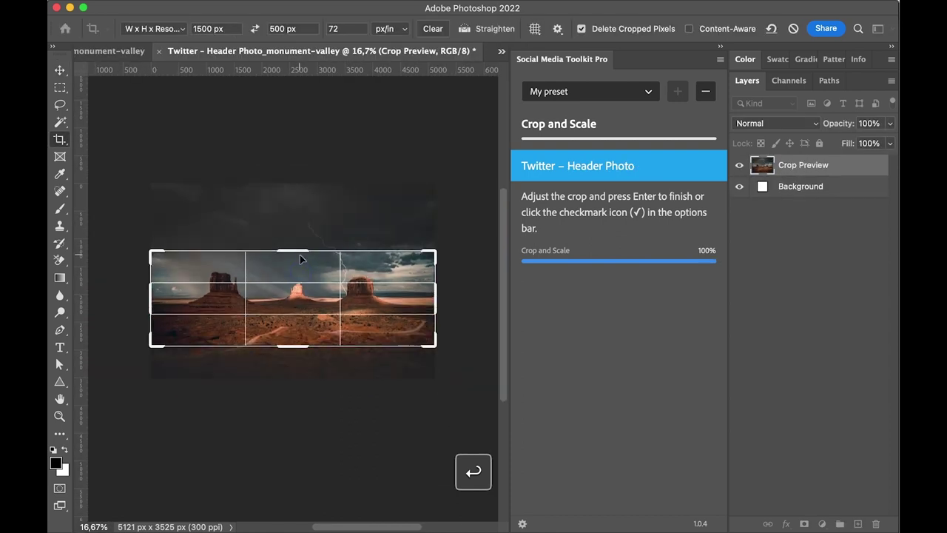
{"action": "key", "text": "Return"}
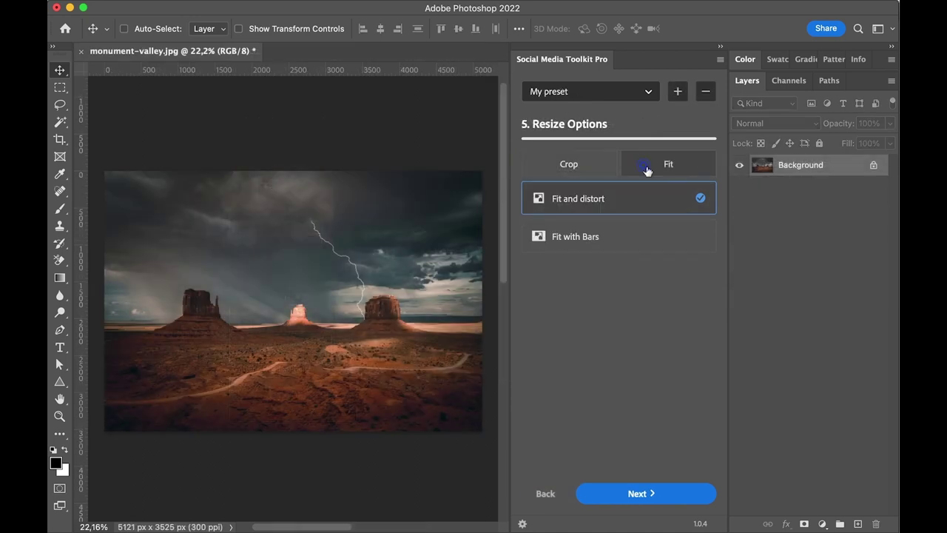
{"action": "left_click", "coordinate": [607, 198]}
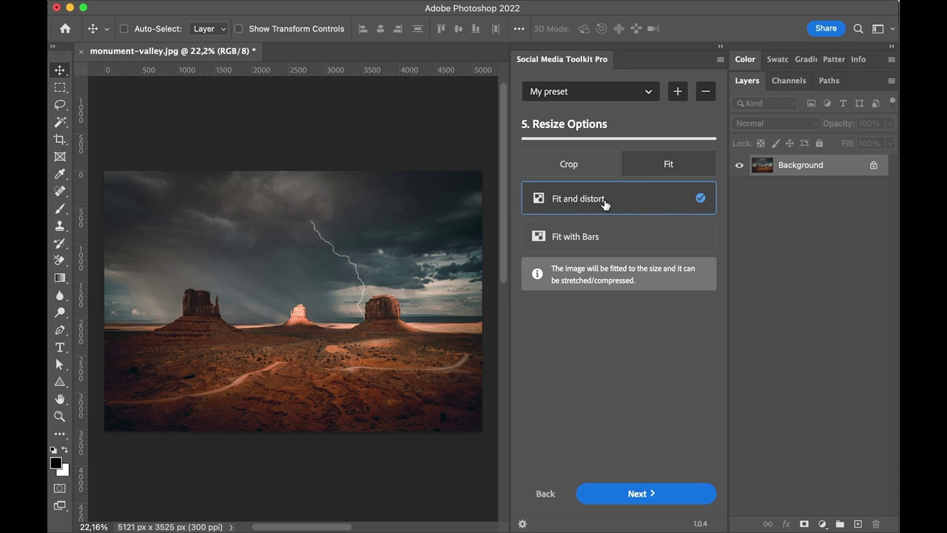
Resize with Fit with Bars (Black), run it, and zoom in on the artboards
{"action": "left_click", "coordinate": [621, 244]}
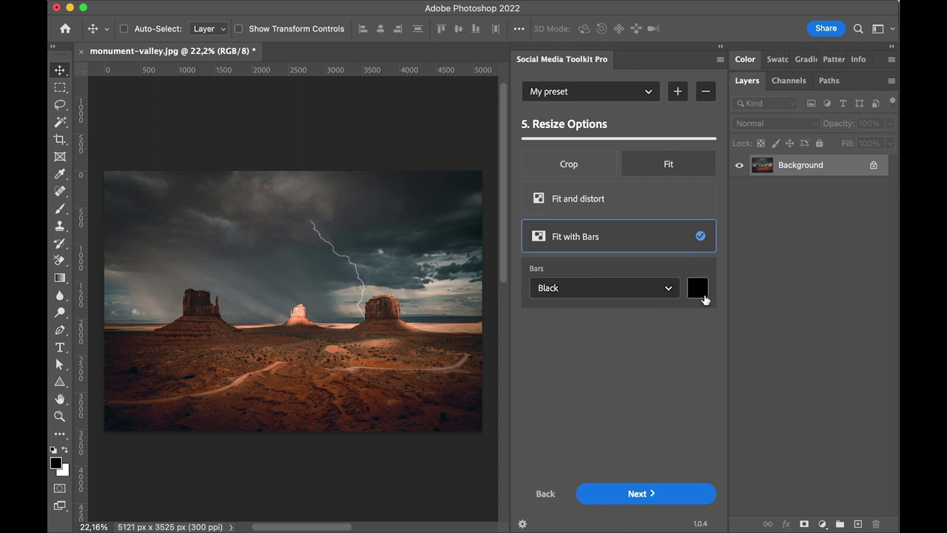
{"action": "left_click", "coordinate": [643, 499]}
{"action": "left_click", "coordinate": [640, 500]}
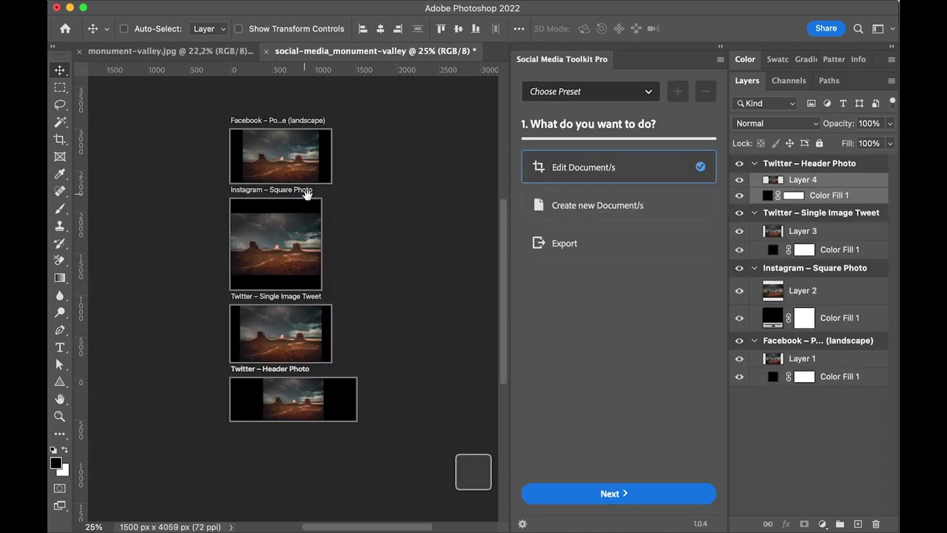
{"action": "scroll", "coordinate": [307, 192], "scroll_direction": "up", "scroll_amount": 1}
{"action": "scroll", "coordinate": [311, 193], "scroll_direction": "up", "scroll_amount": 1}
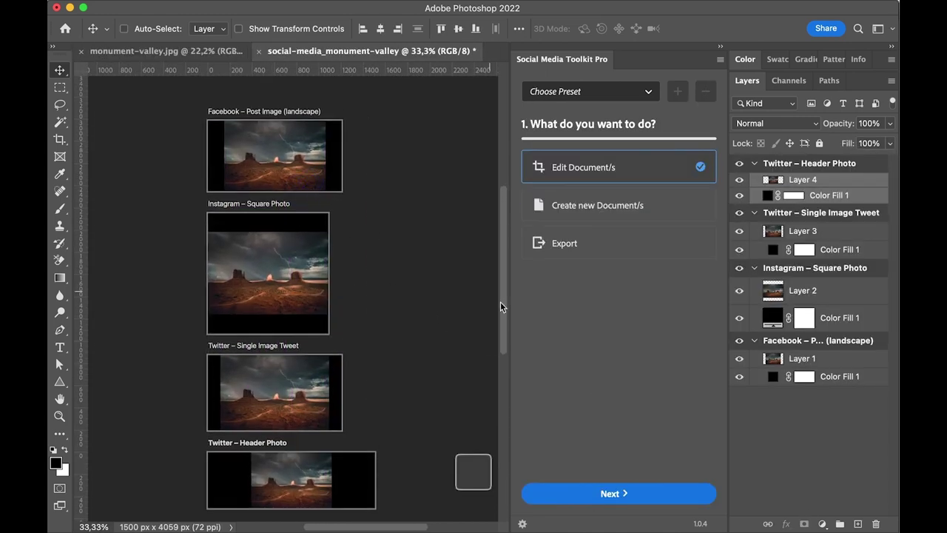
{"action": "scroll", "coordinate": [472, 471], "scroll_direction": "down", "scroll_amount": 1}
Open Edit Networks/Sizes in the toolkit settings and add a network named 'My networks'
{"action": "left_click", "coordinate": [523, 524]}
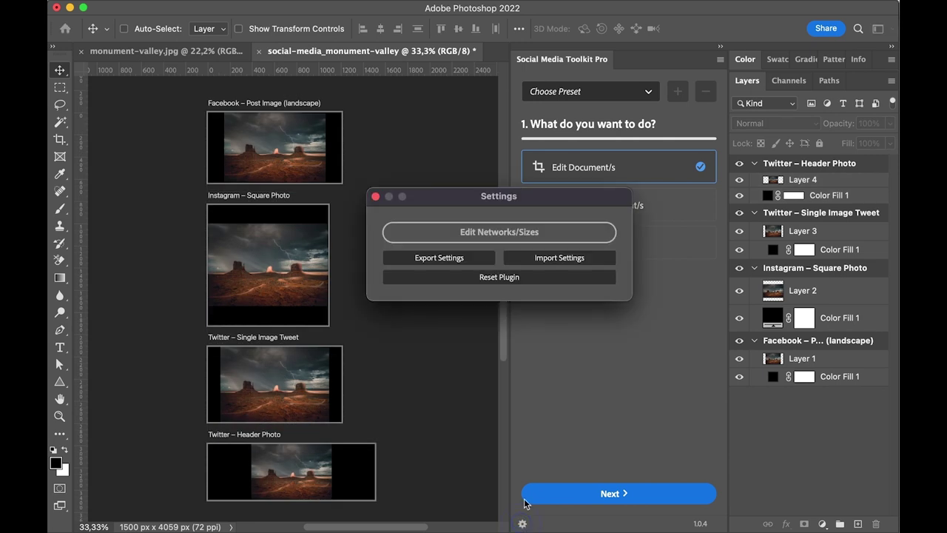
{"action": "left_click", "coordinate": [502, 236]}
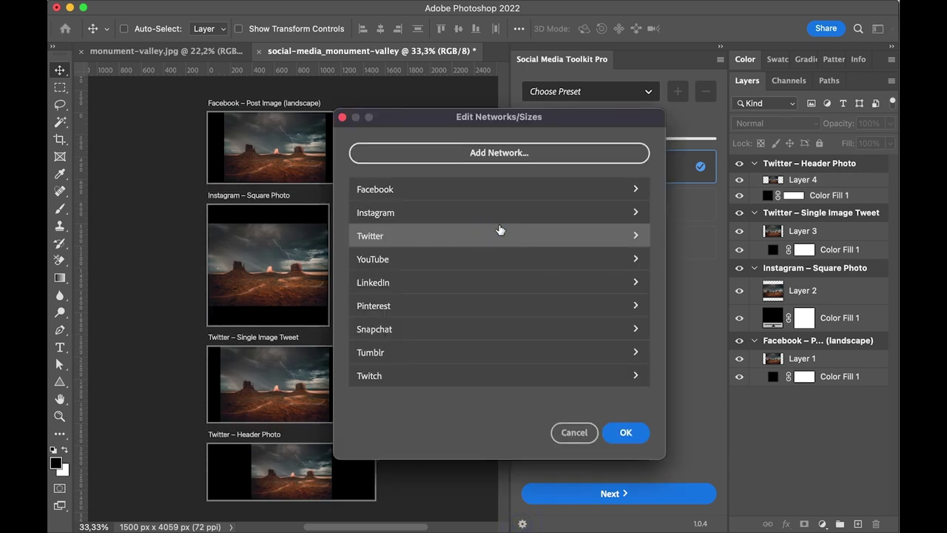
{"action": "left_click", "coordinate": [488, 191]}
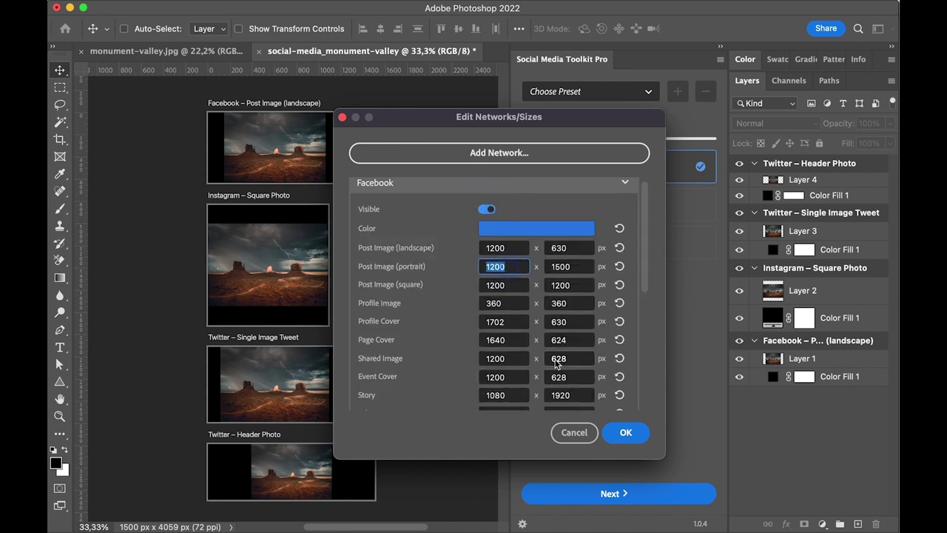
{"action": "scroll", "coordinate": [563, 355], "scroll_direction": "down", "scroll_amount": 5}
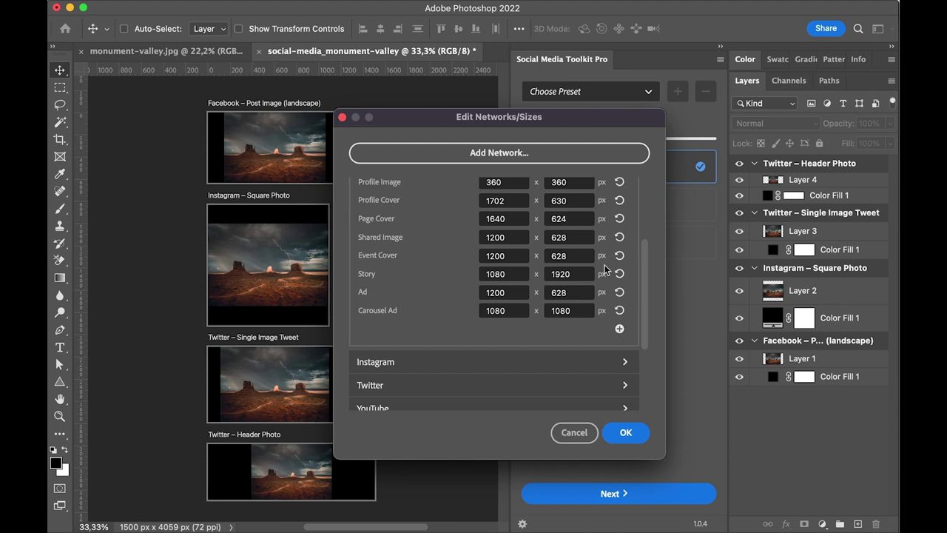
{"action": "left_click", "coordinate": [558, 159]}
{"action": "type", "text": "My networks"}
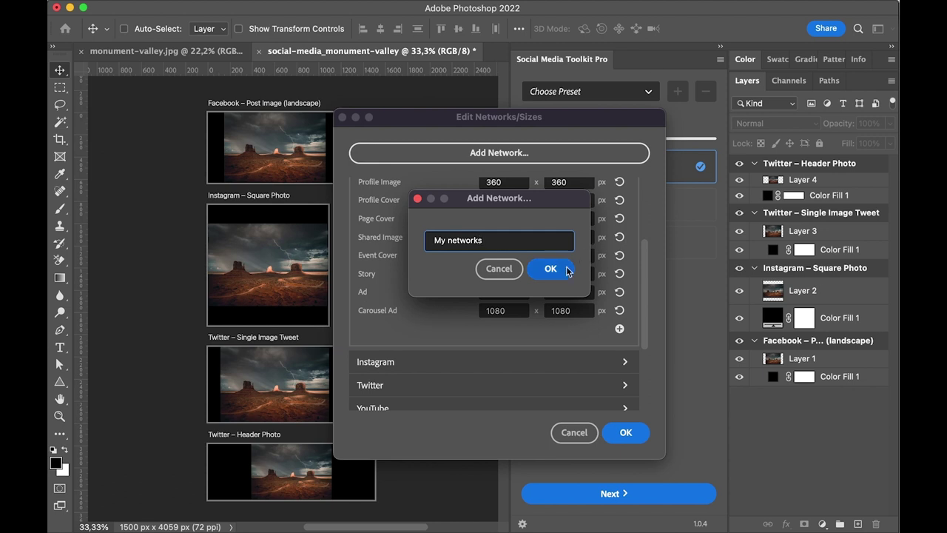
{"action": "left_click", "coordinate": [563, 270]}
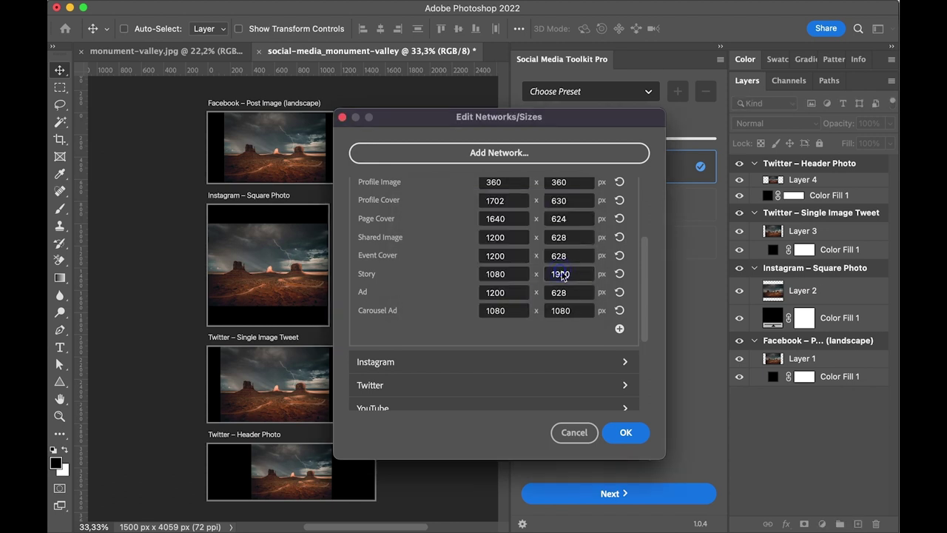
{"action": "scroll", "coordinate": [570, 333], "scroll_direction": "down", "scroll_amount": 5}
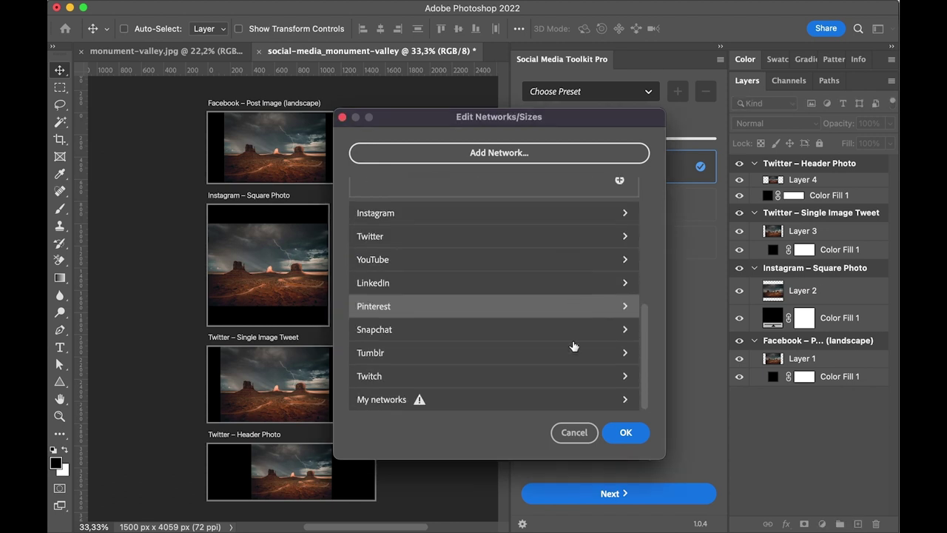
{"action": "left_click", "coordinate": [530, 399]}
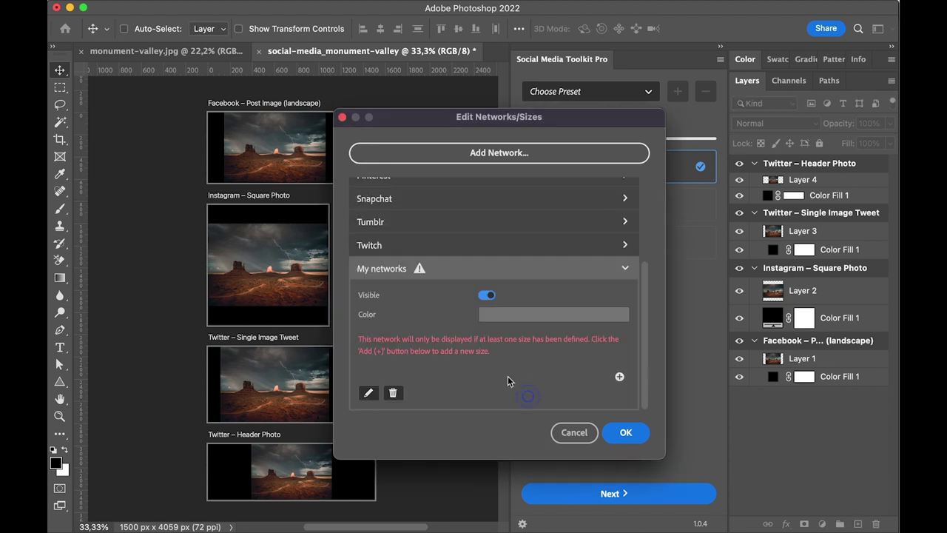
Add a 500 × 300 px size named 'My custom size' to My networks
{"action": "left_click", "coordinate": [622, 377]}
{"action": "left_click", "coordinate": [466, 361]}
{"action": "type", "text": "My custom size"}
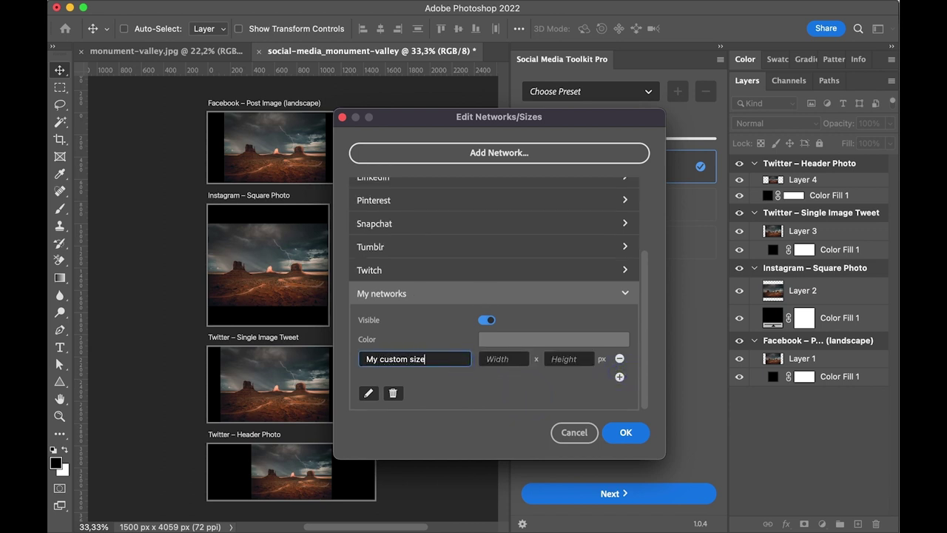
{"action": "key", "text": "Tab"}
{"action": "type", "text": "500"}
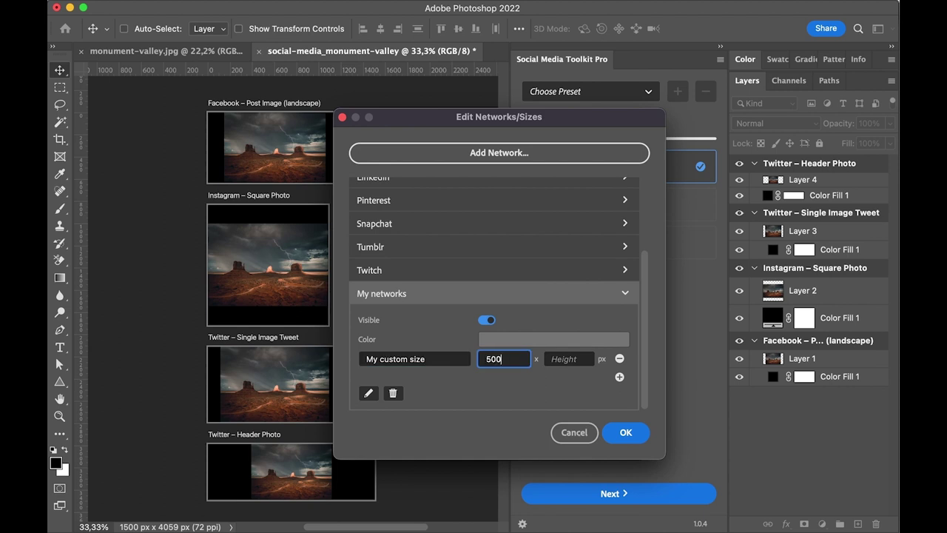
{"action": "key", "text": "Tab"}
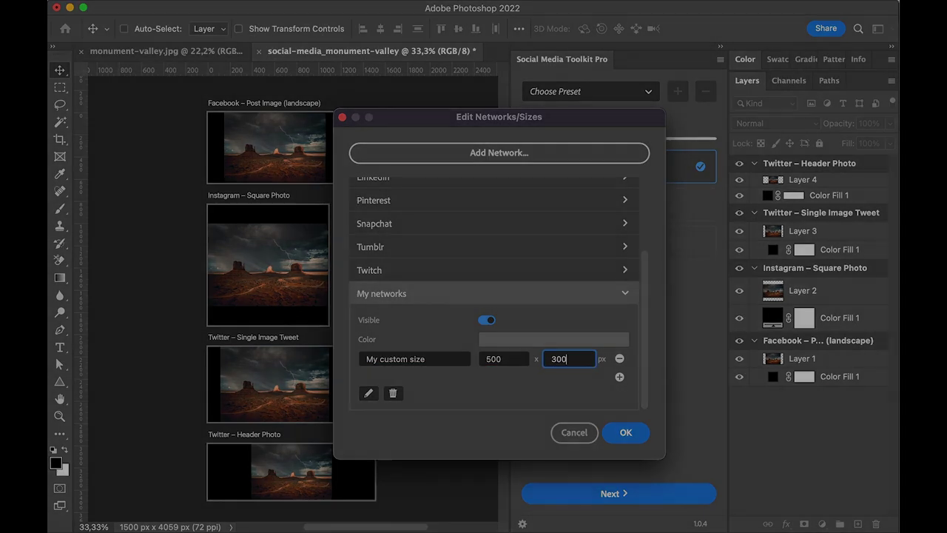